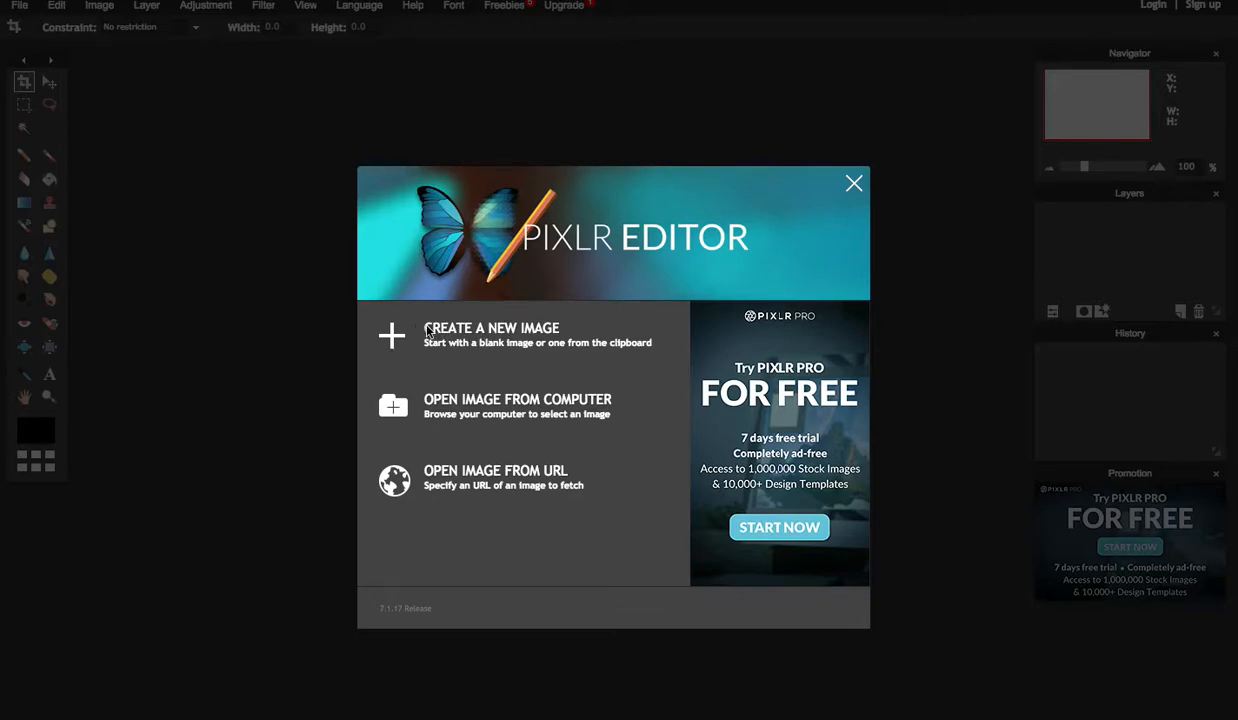
Step: Create a new transparent image named Blue Devils using the 240 x 320 preset
{"action": "left_click", "coordinate": [482, 322]}
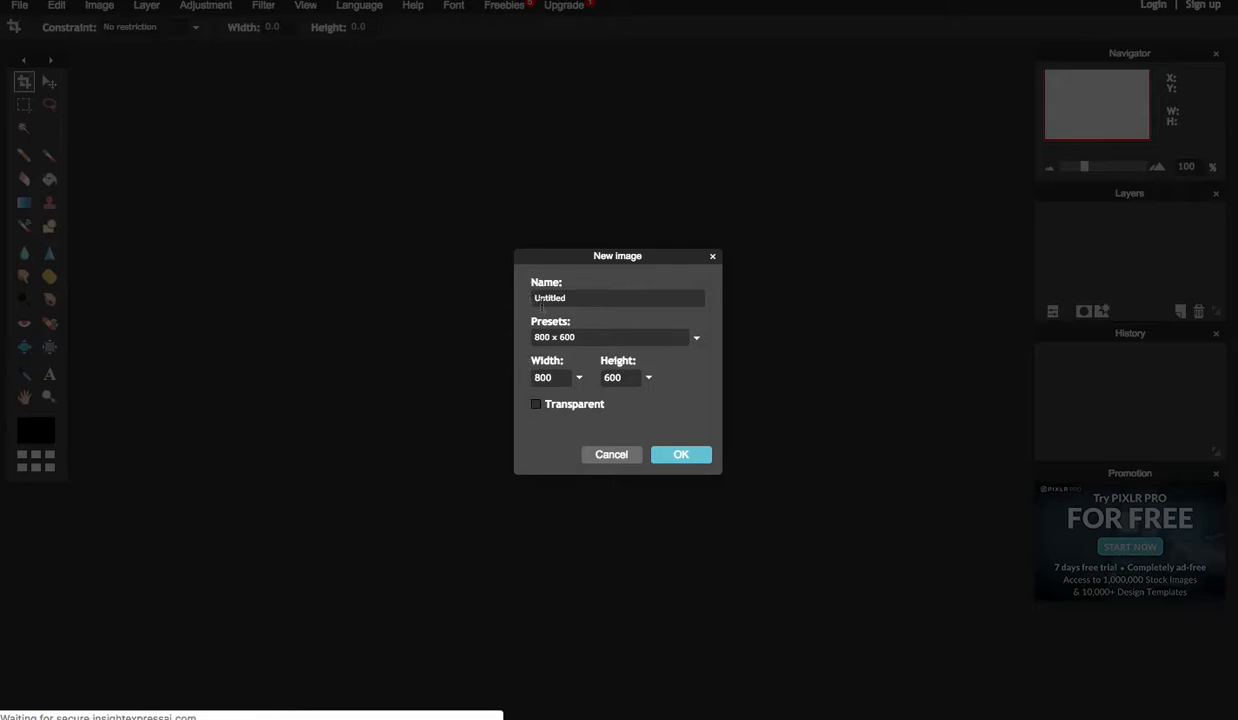
{"action": "left_click_drag", "start_coordinate": [570, 300], "coordinate": [528, 297]}
{"action": "left_click", "coordinate": [576, 298]}
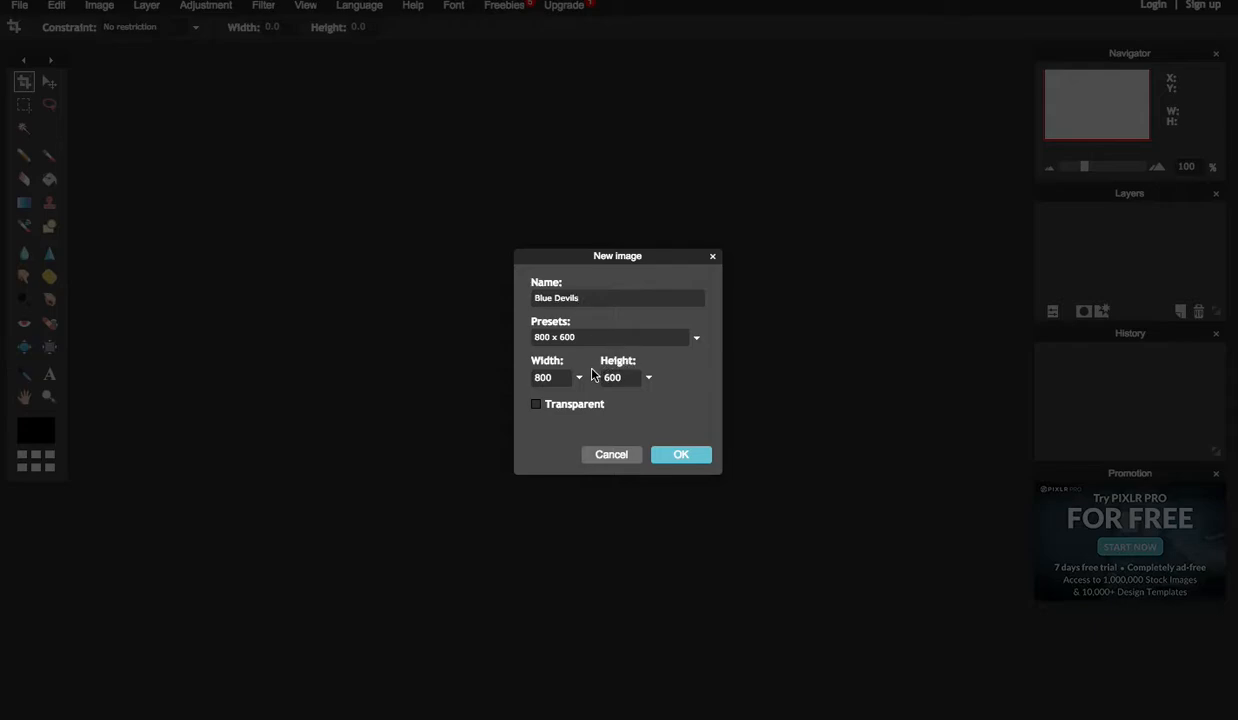
{"action": "left_click", "coordinate": [696, 339]}
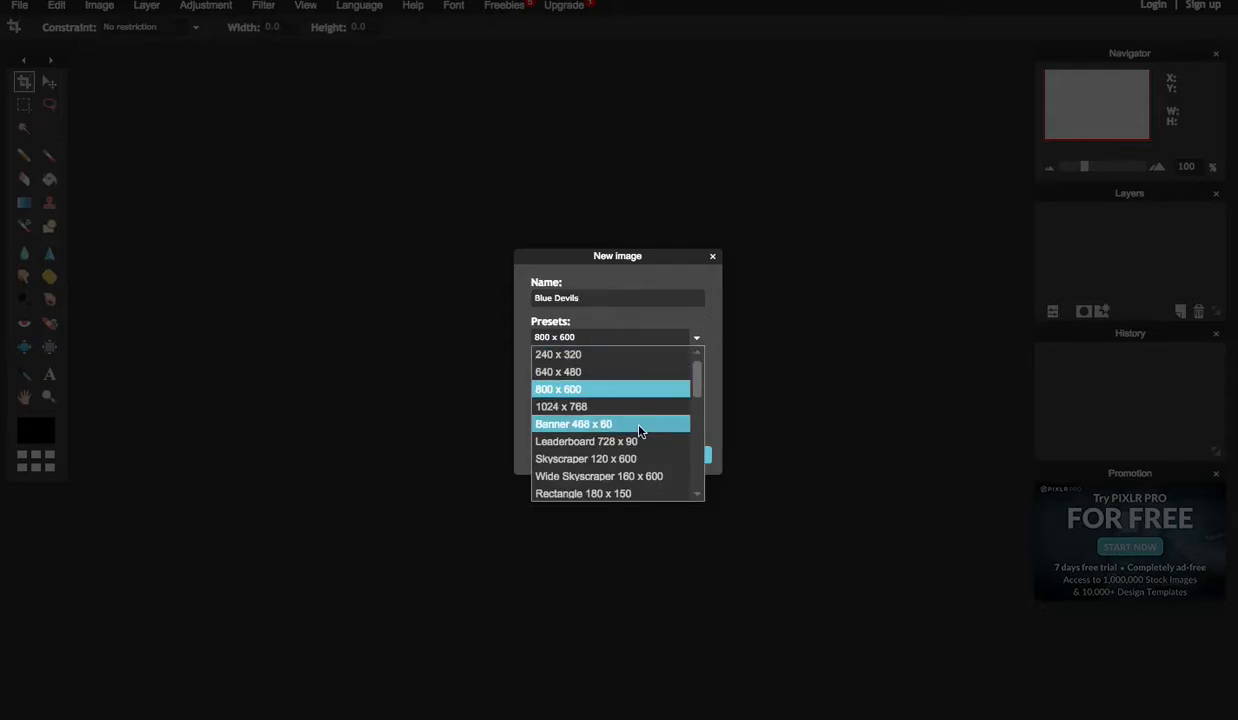
{"action": "left_click", "coordinate": [600, 357]}
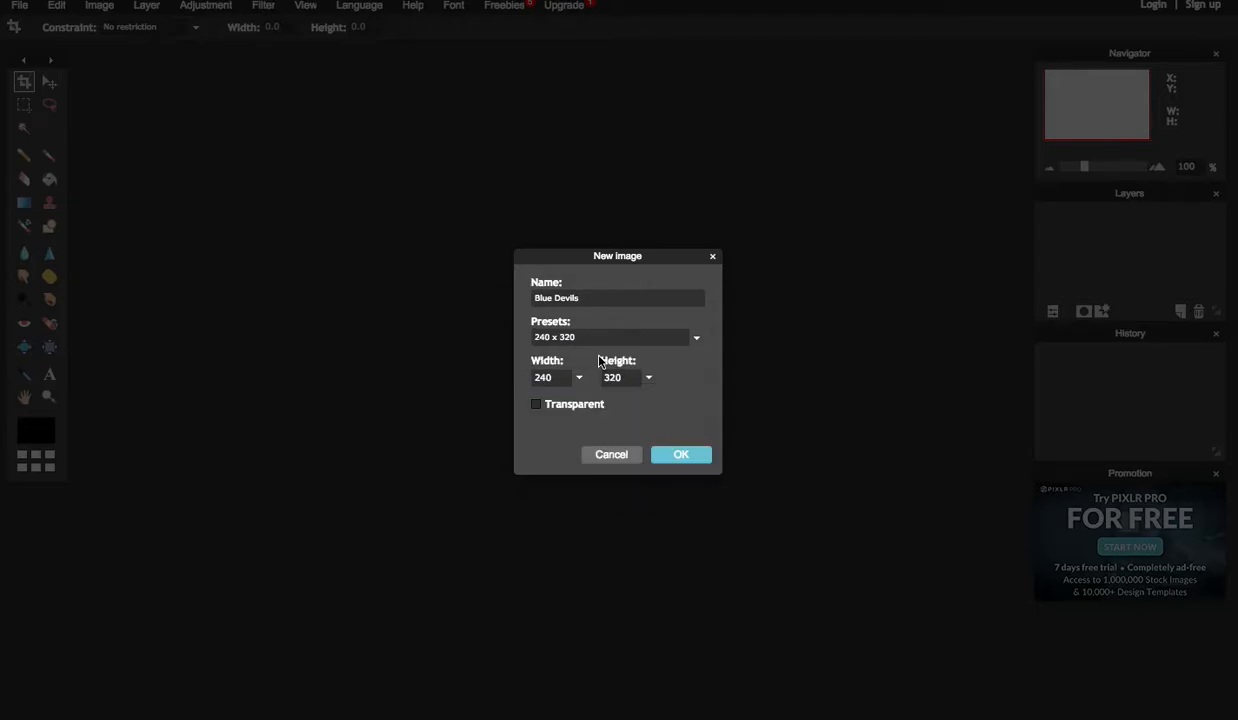
{"action": "left_click", "coordinate": [537, 406]}
{"action": "left_click", "coordinate": [681, 456]}
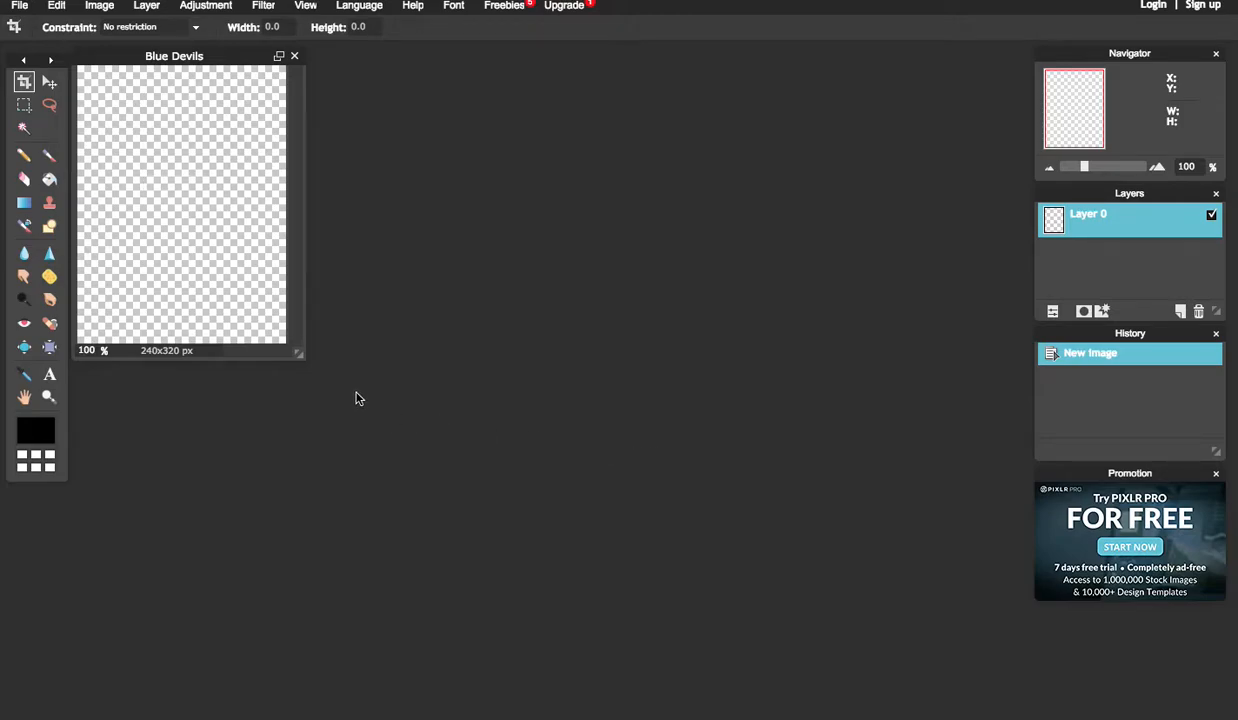
Step: Enlarge the image window and set the canvas size to 400 pixels wide by 400 pixels high
{"action": "left_click_drag", "start_coordinate": [298, 356], "coordinate": [747, 532]}
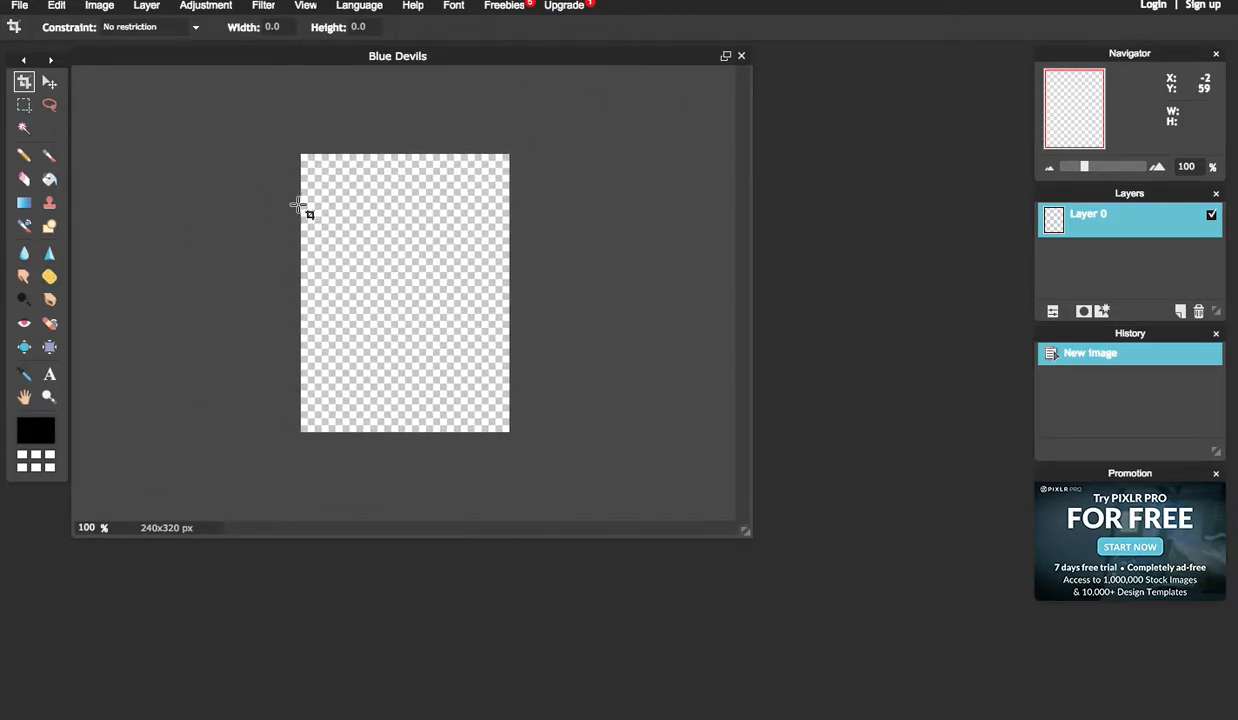
{"action": "left_click", "coordinate": [100, 6]}
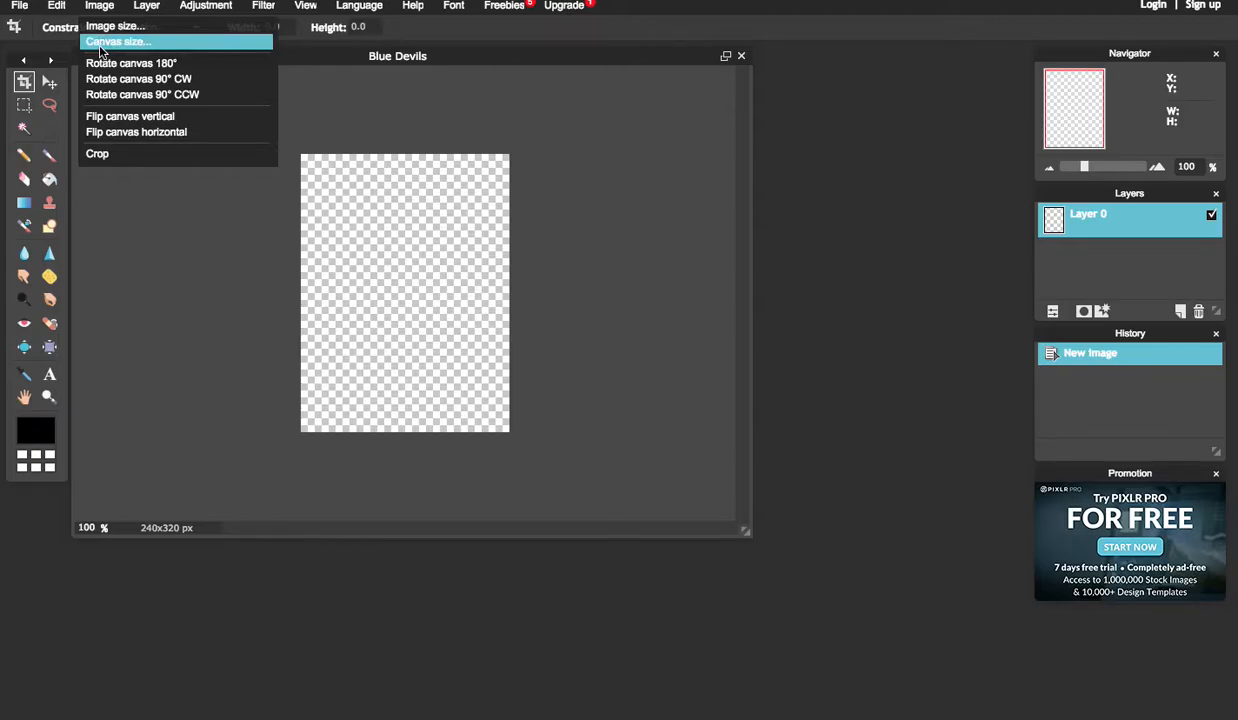
{"action": "left_click", "coordinate": [100, 42]}
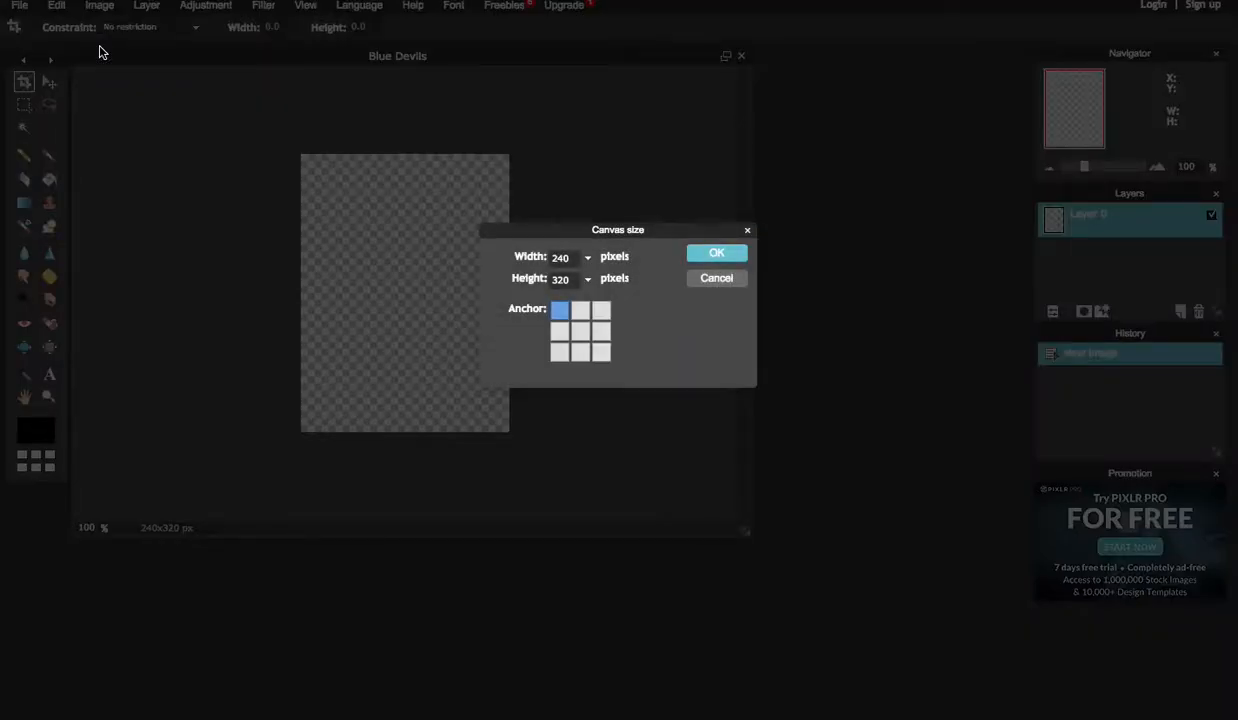
{"action": "double_click", "coordinate": [567, 256]}
{"action": "key", "text": "BackSpace"}
{"action": "double_click", "coordinate": [558, 279]}
{"action": "key", "text": "BackSpace"}
{"action": "left_click", "coordinate": [718, 254]}
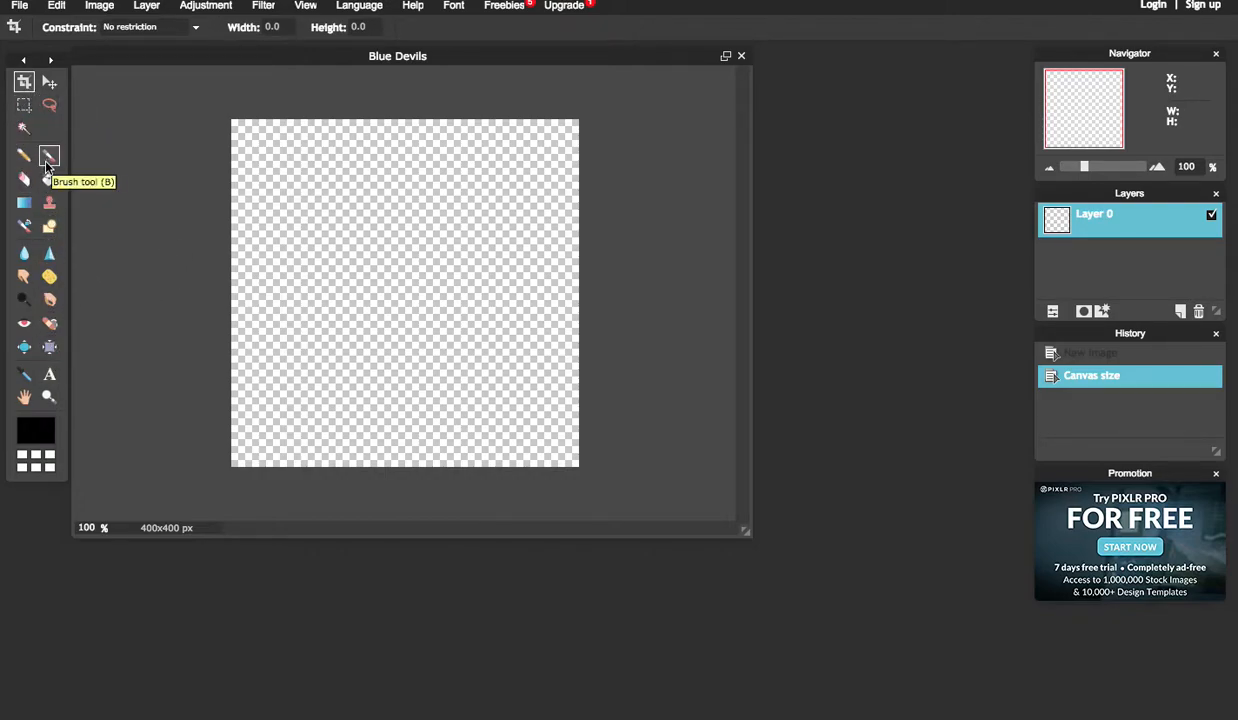
Step: Add the text "BLUE DEVILS" near the upper-left corner of the canvas
{"action": "left_click", "coordinate": [49, 375]}
{"action": "left_click", "coordinate": [258, 160]}
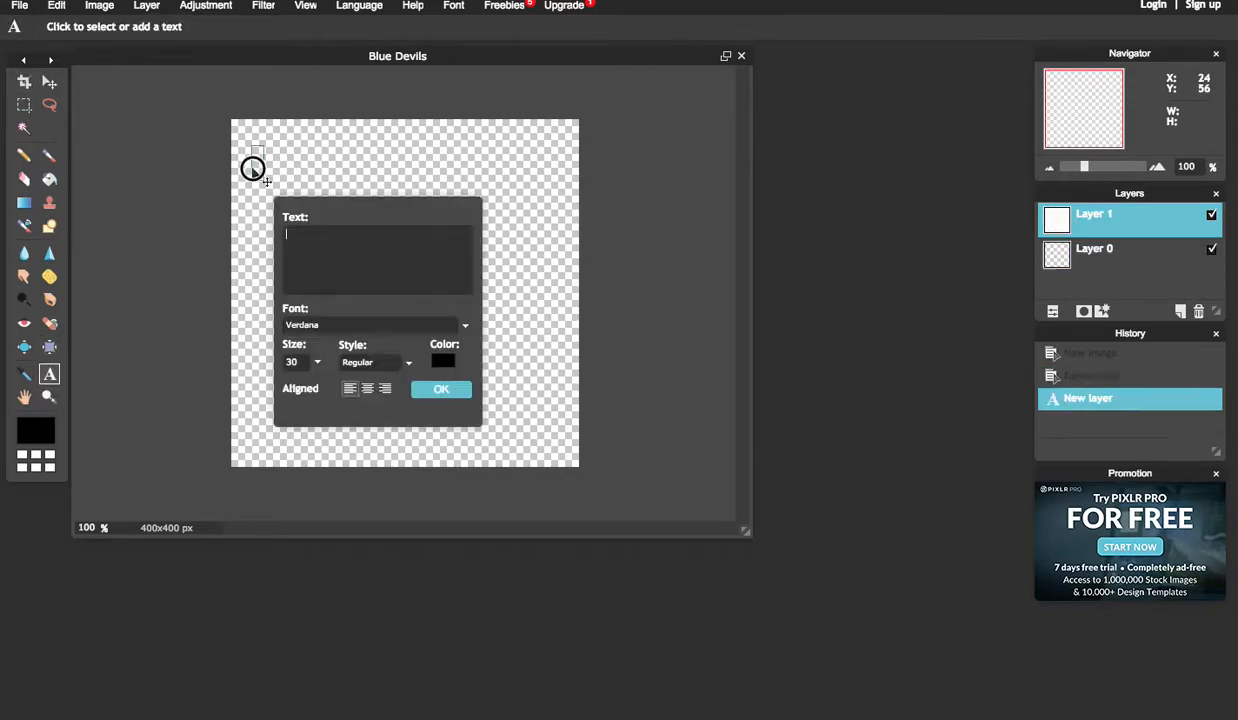
{"action": "type", "text": "BLUE DEVILS"}
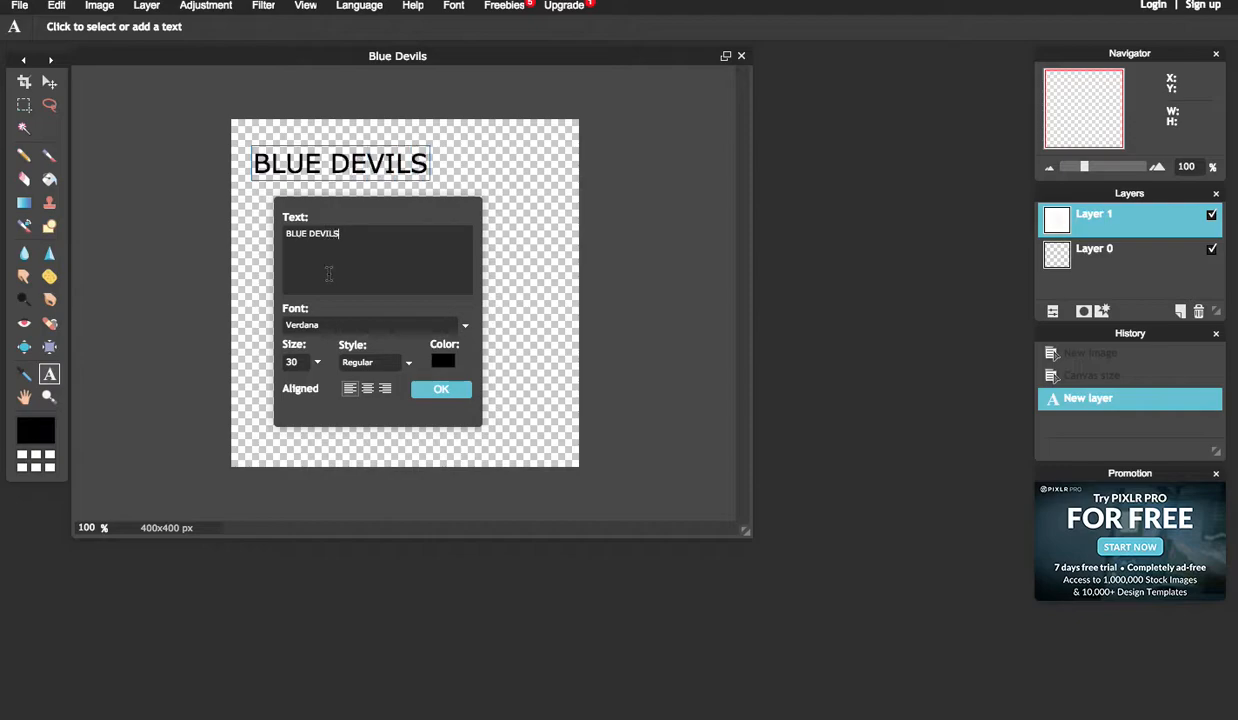
Step: Set the font of the BLUE DEVILS text to Didot
{"action": "left_click", "coordinate": [464, 329]}
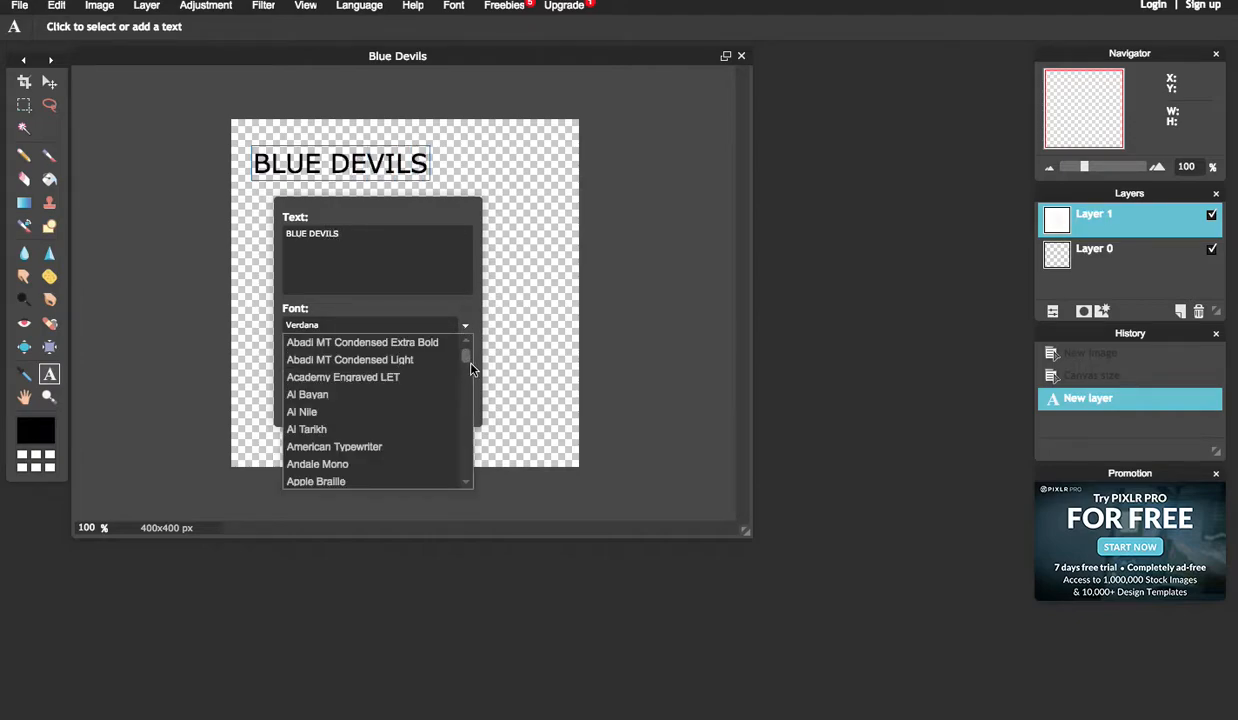
{"action": "left_click_drag", "start_coordinate": [465, 367], "coordinate": [465, 396]}
{"action": "left_click", "coordinate": [348, 366]}
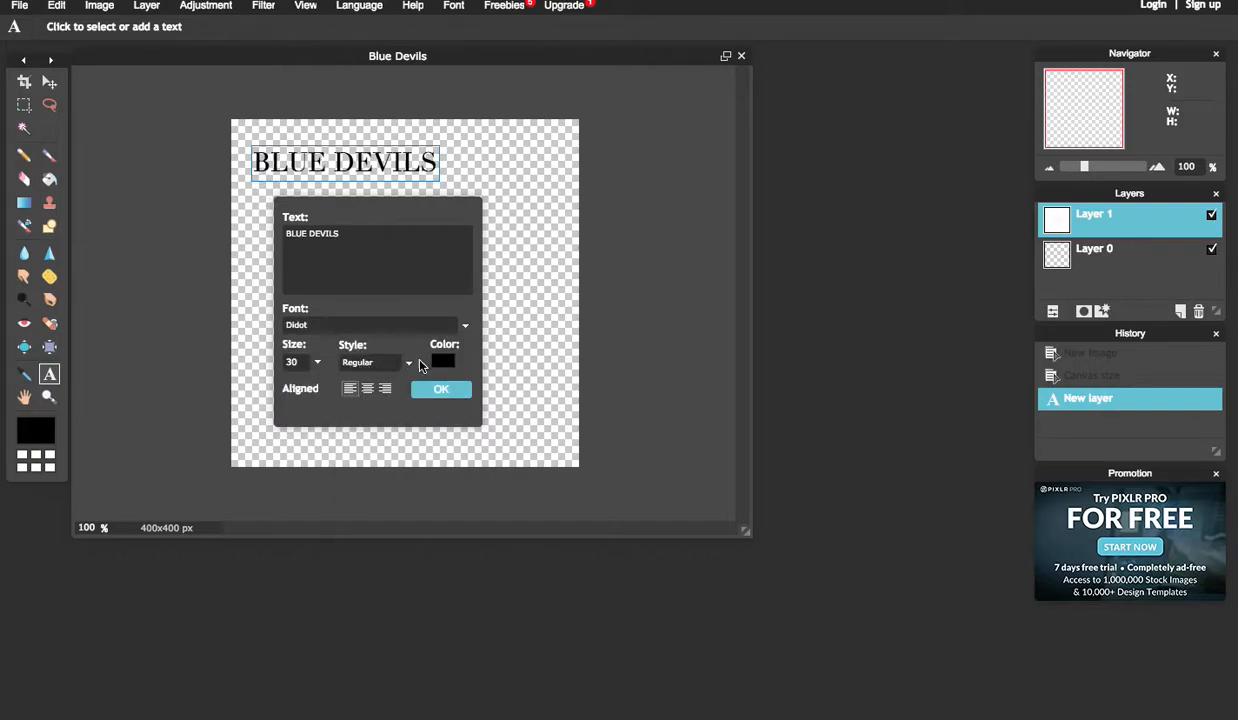
Step: Change the font of the BLUE DEVILS text to Jazz LET
{"action": "left_click", "coordinate": [464, 330]}
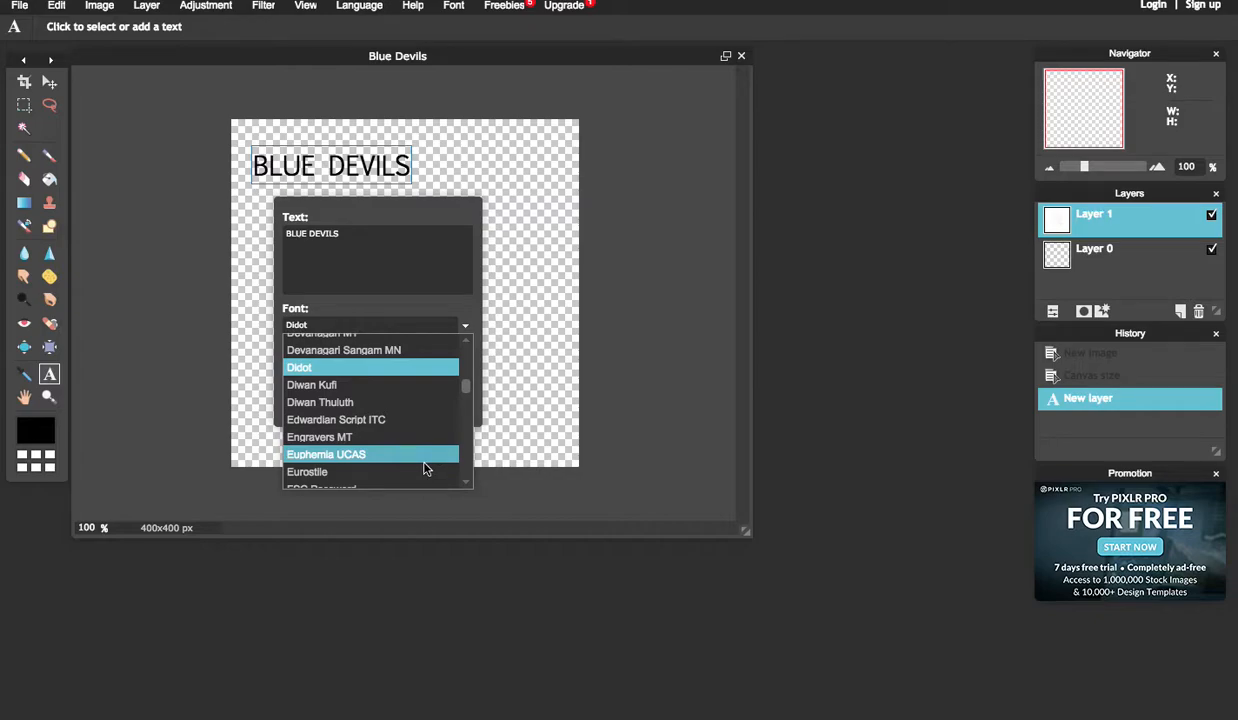
{"action": "left_click", "coordinate": [465, 394]}
{"action": "left_click_drag", "start_coordinate": [465, 396], "coordinate": [464, 415]}
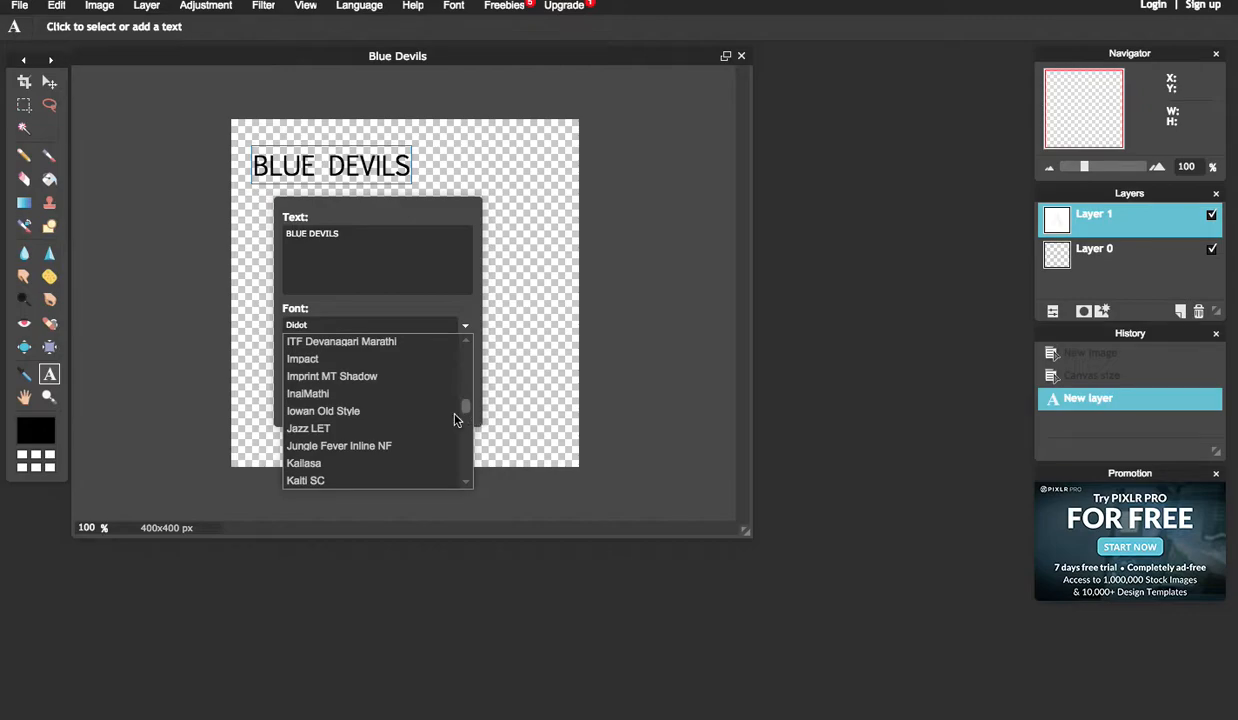
{"action": "left_click", "coordinate": [386, 429]}
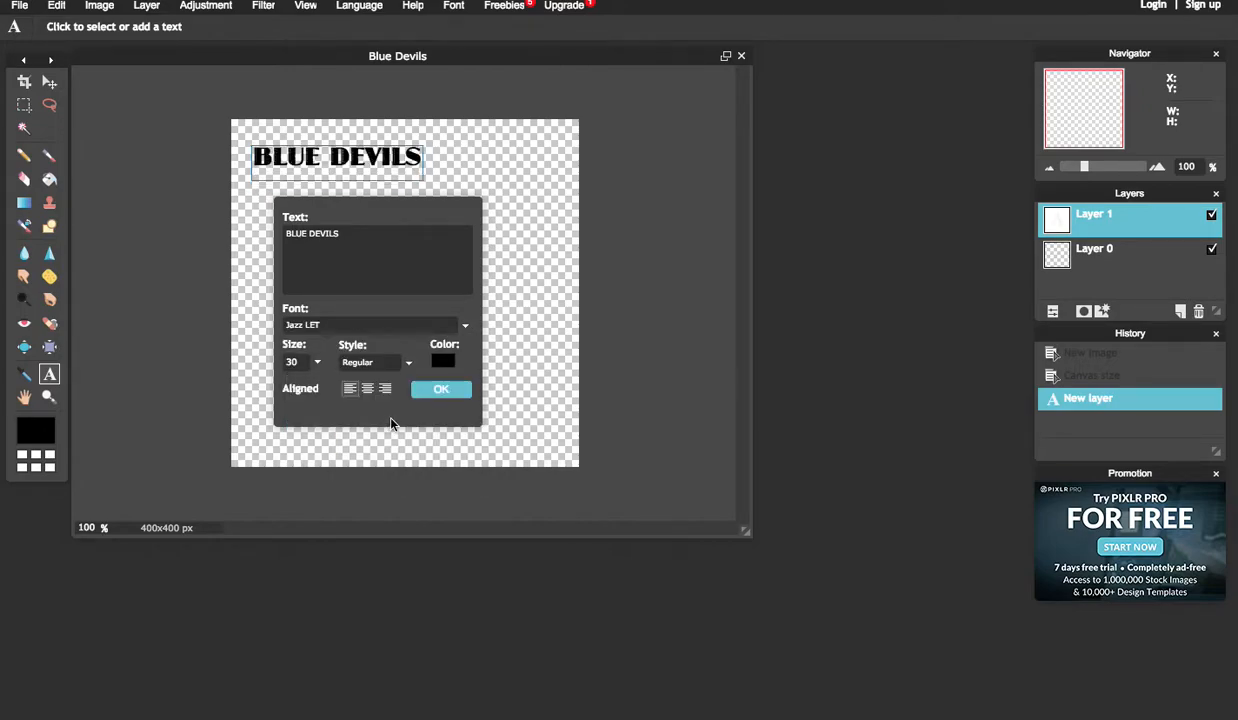
Step: Set the text color to bright blue, hex 0a16fc
{"action": "left_click", "coordinate": [441, 362]}
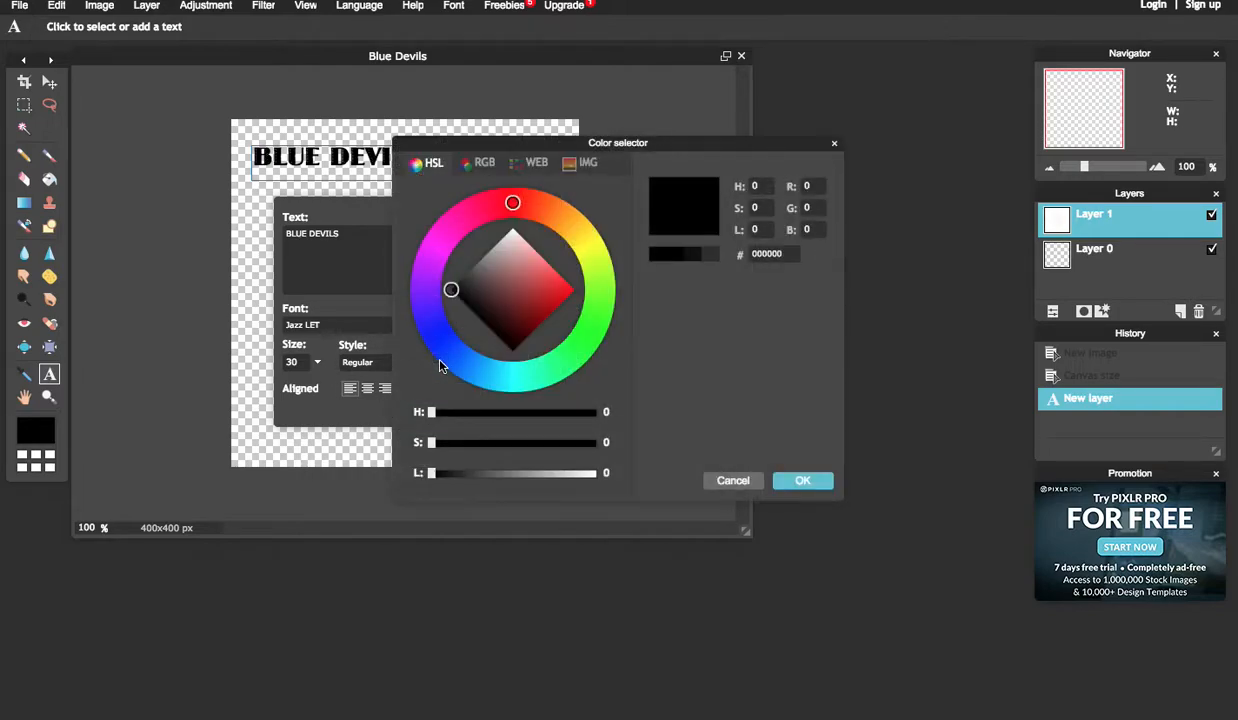
{"action": "left_click", "coordinate": [440, 337]}
{"action": "left_click", "coordinate": [566, 293]}
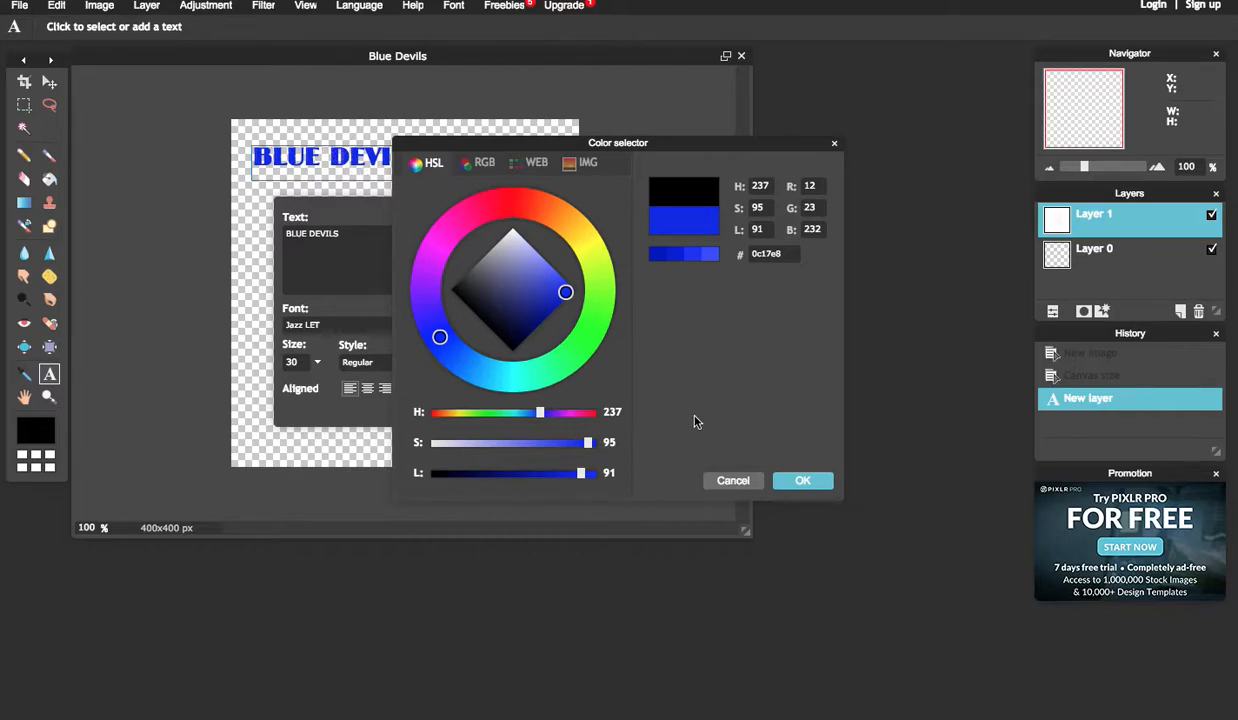
{"action": "left_click_drag", "start_coordinate": [538, 267], "coordinate": [572, 288]}
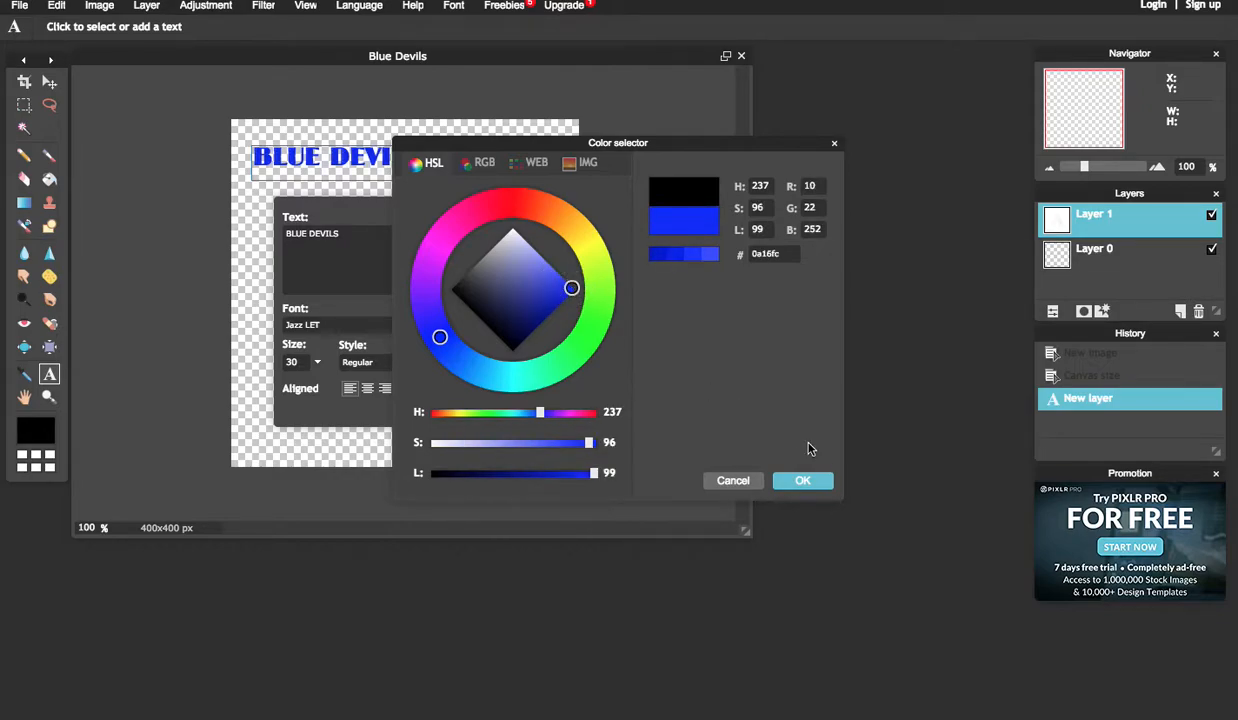
{"action": "left_click", "coordinate": [802, 481]}
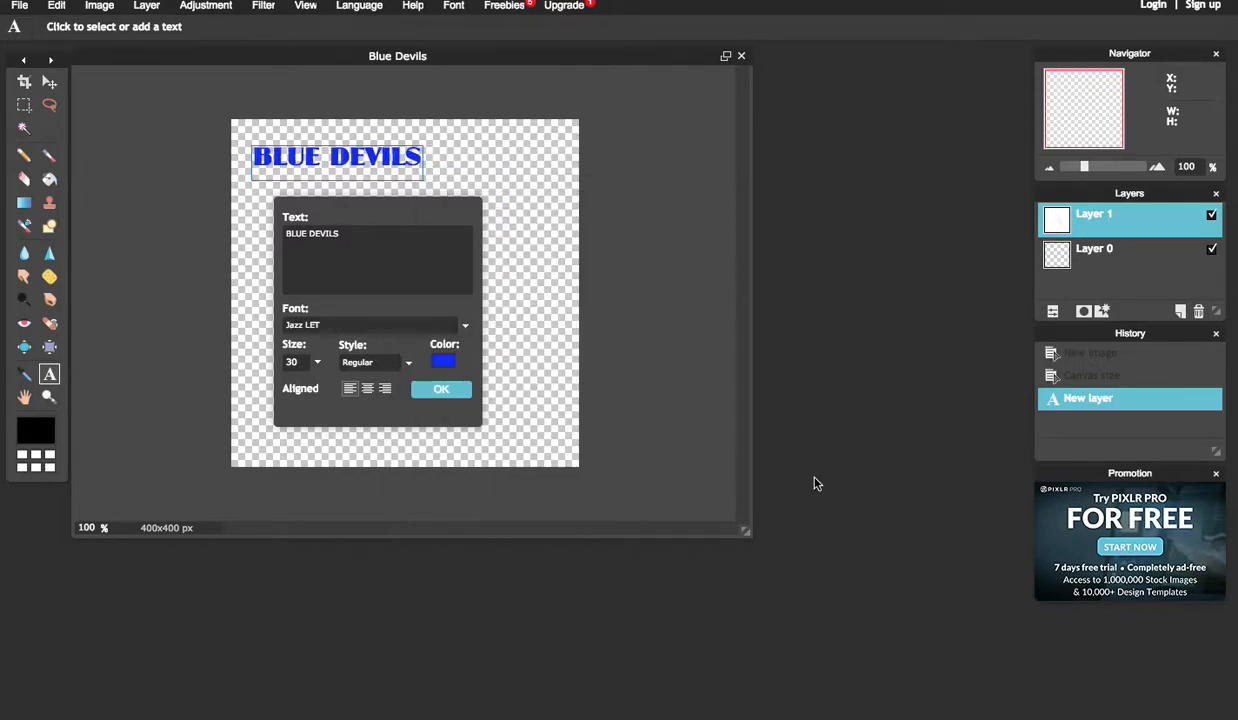
Step: Set the text size to 55 with centered alignment and apply the text settings
{"action": "left_click", "coordinate": [318, 363]}
{"action": "left_click_drag", "start_coordinate": [236, 385], "coordinate": [237, 386]}
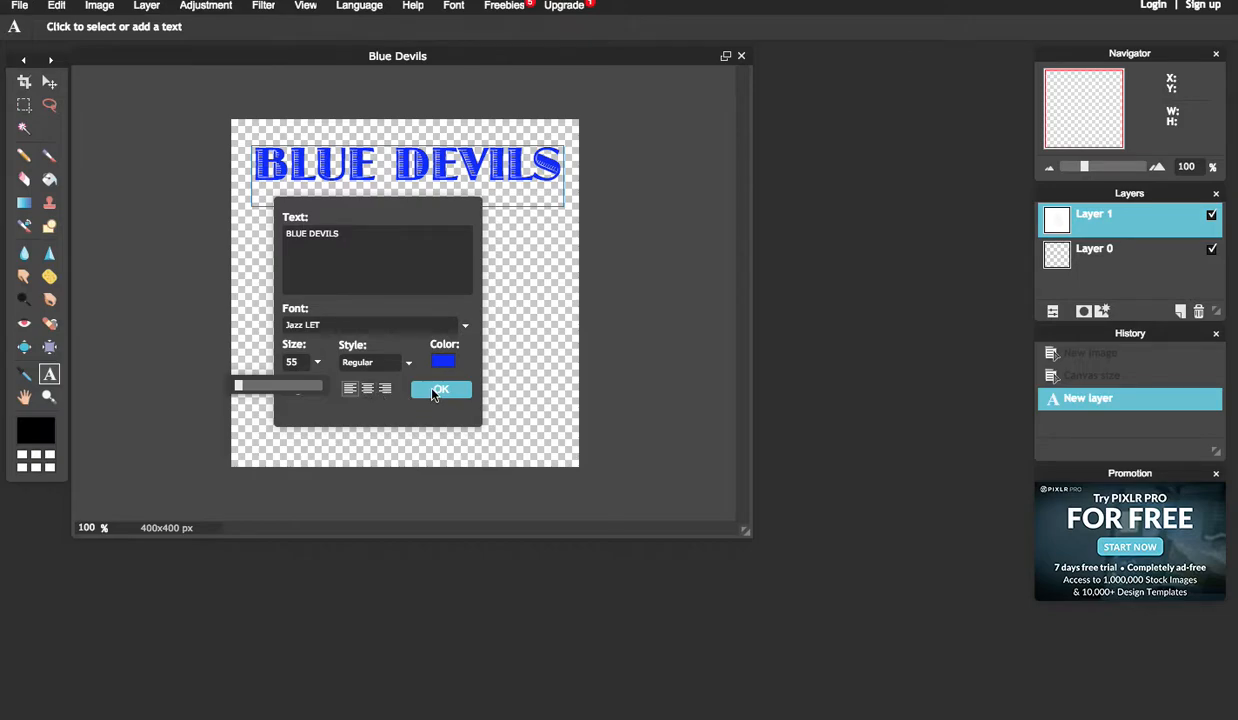
{"action": "left_click", "coordinate": [367, 388]}
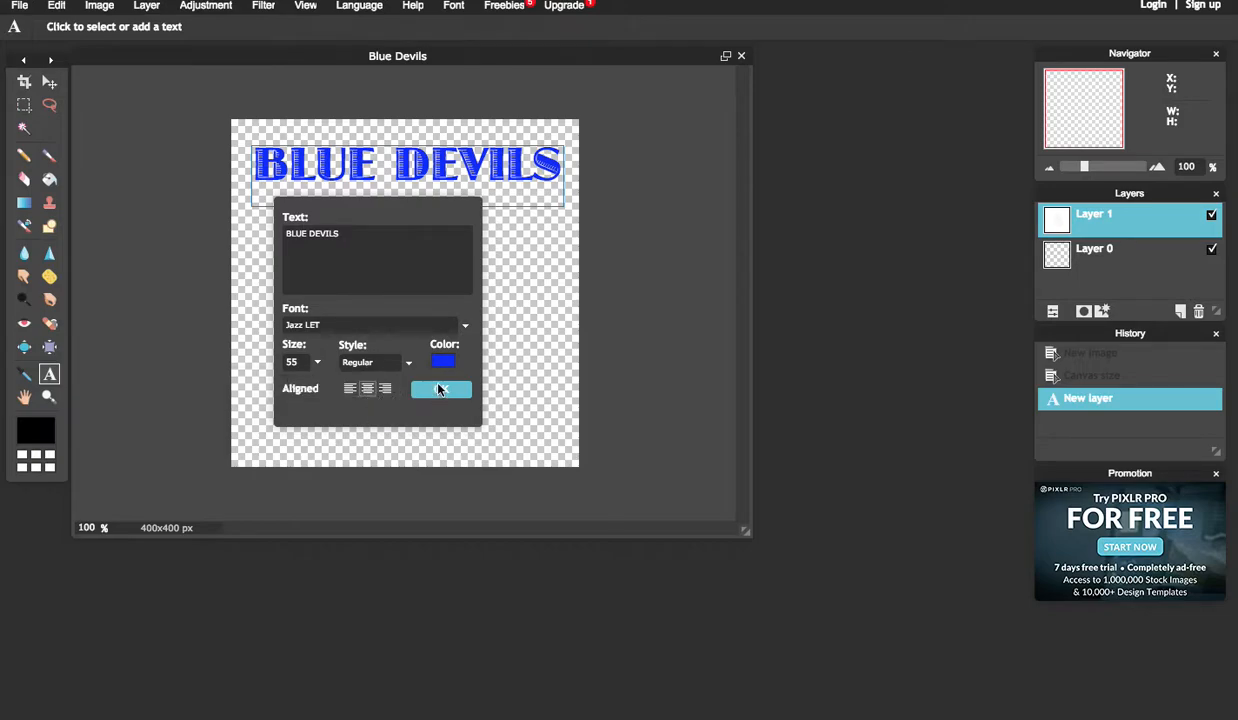
{"action": "left_click", "coordinate": [440, 389]}
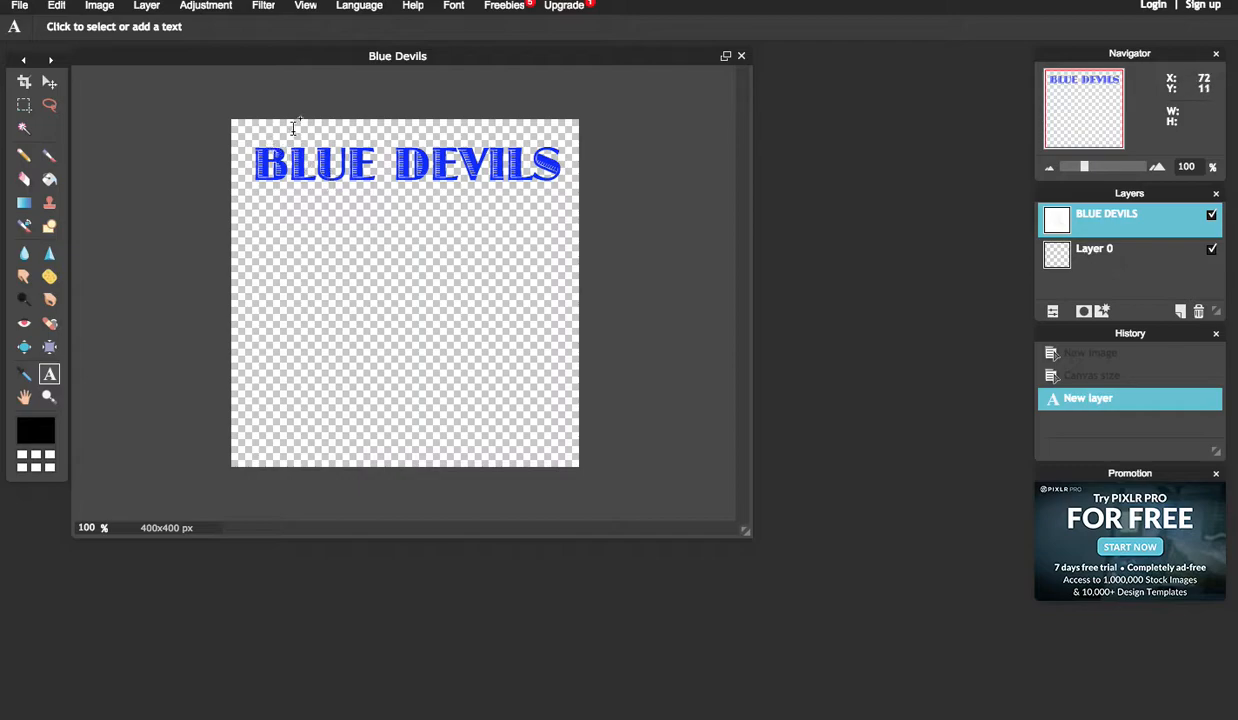
Step: Save the image to the computer as Blue Devils in the PXD (Layered Pixlr image) format
{"action": "left_click", "coordinate": [22, 10]}
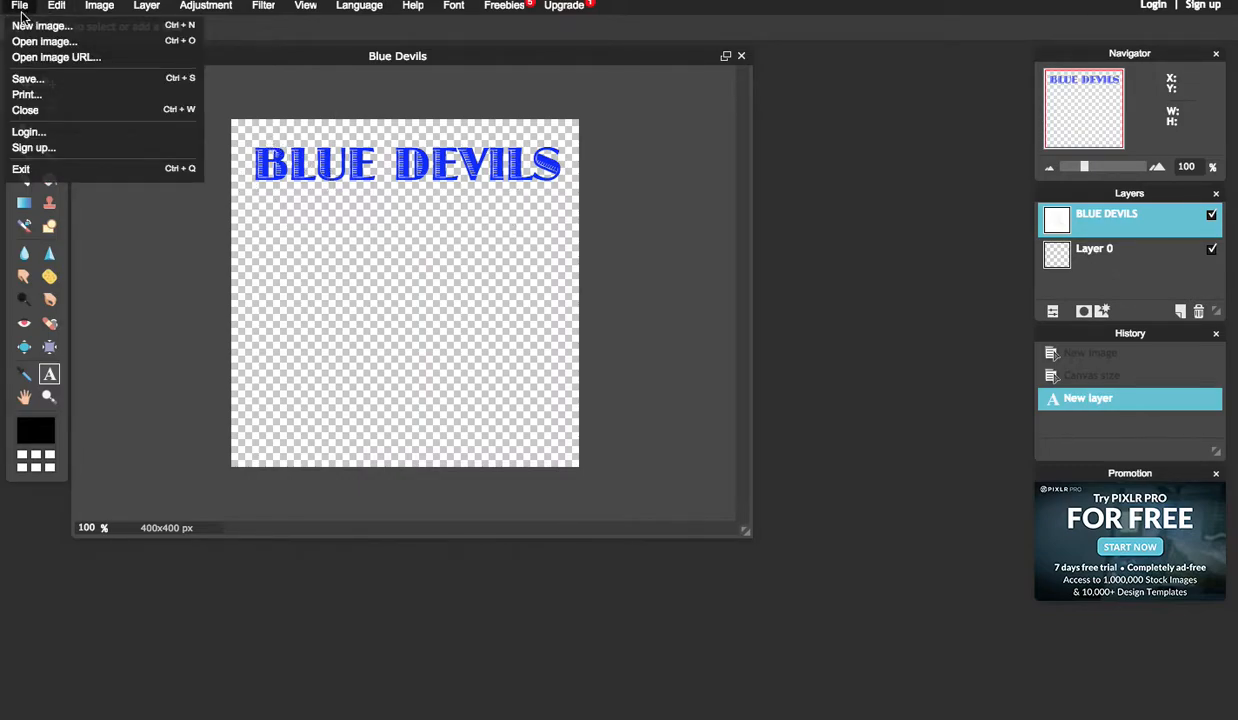
{"action": "left_click", "coordinate": [27, 80]}
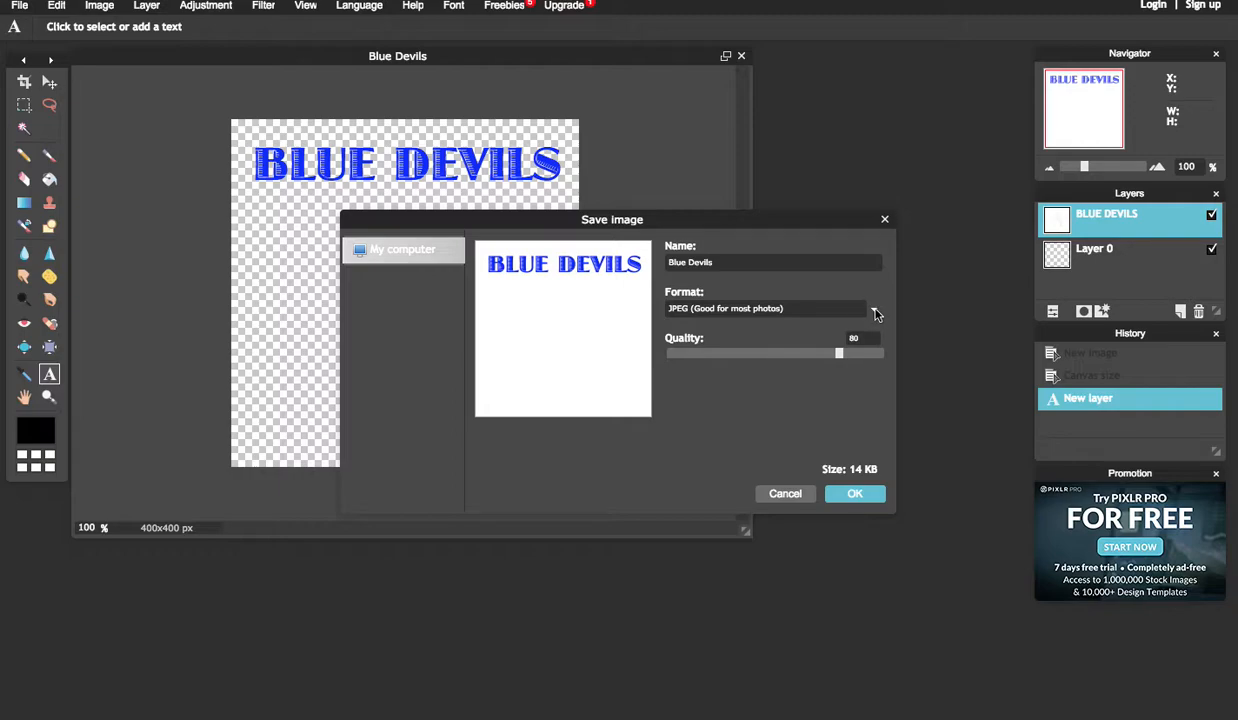
{"action": "left_click", "coordinate": [874, 313]}
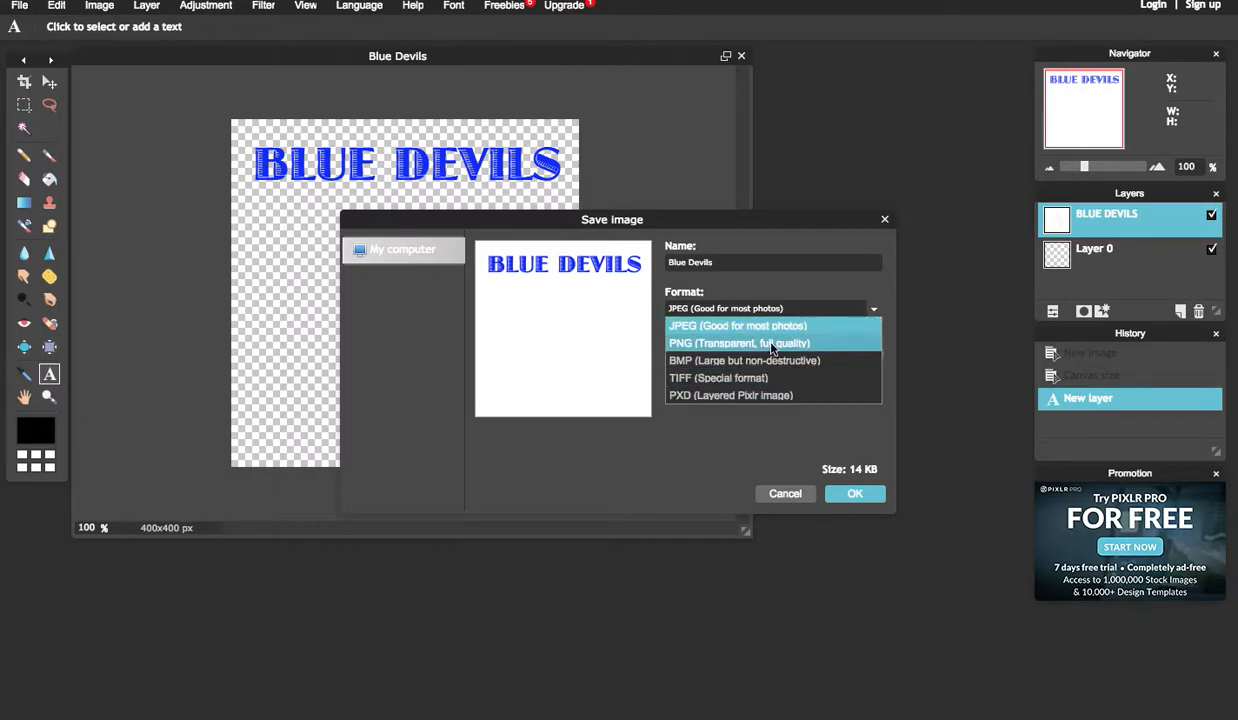
{"action": "left_click", "coordinate": [727, 345]}
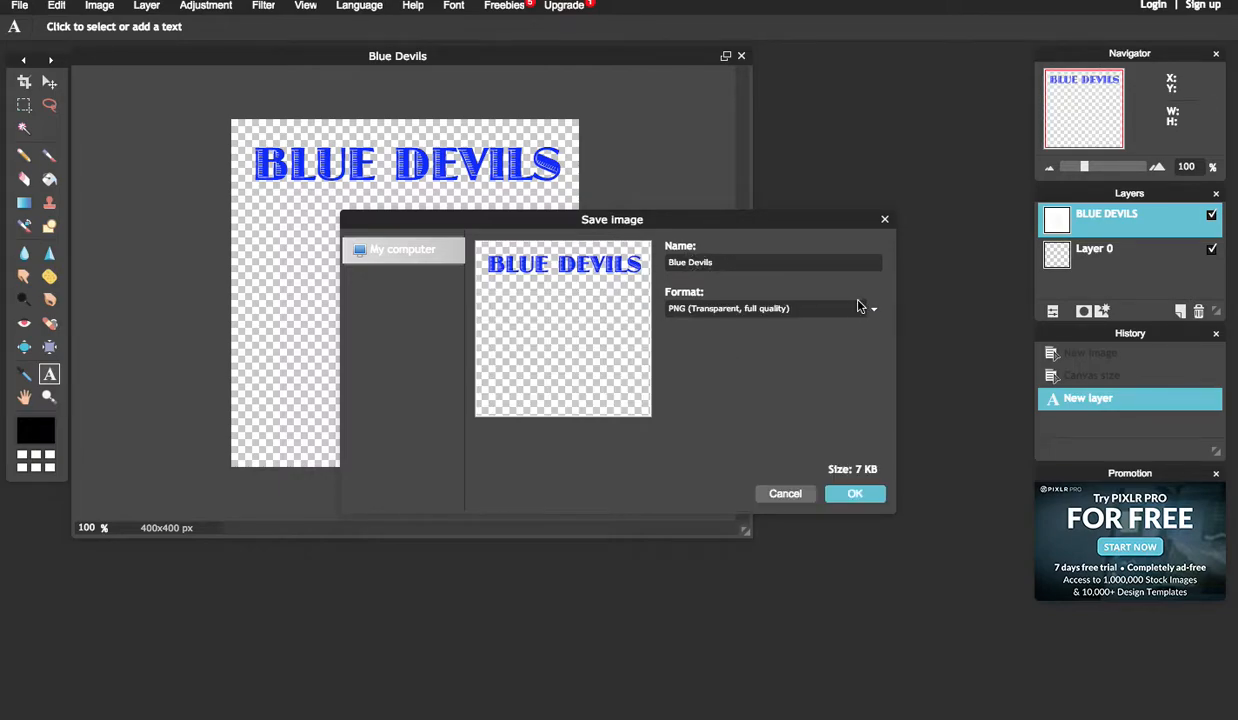
{"action": "left_click", "coordinate": [874, 313]}
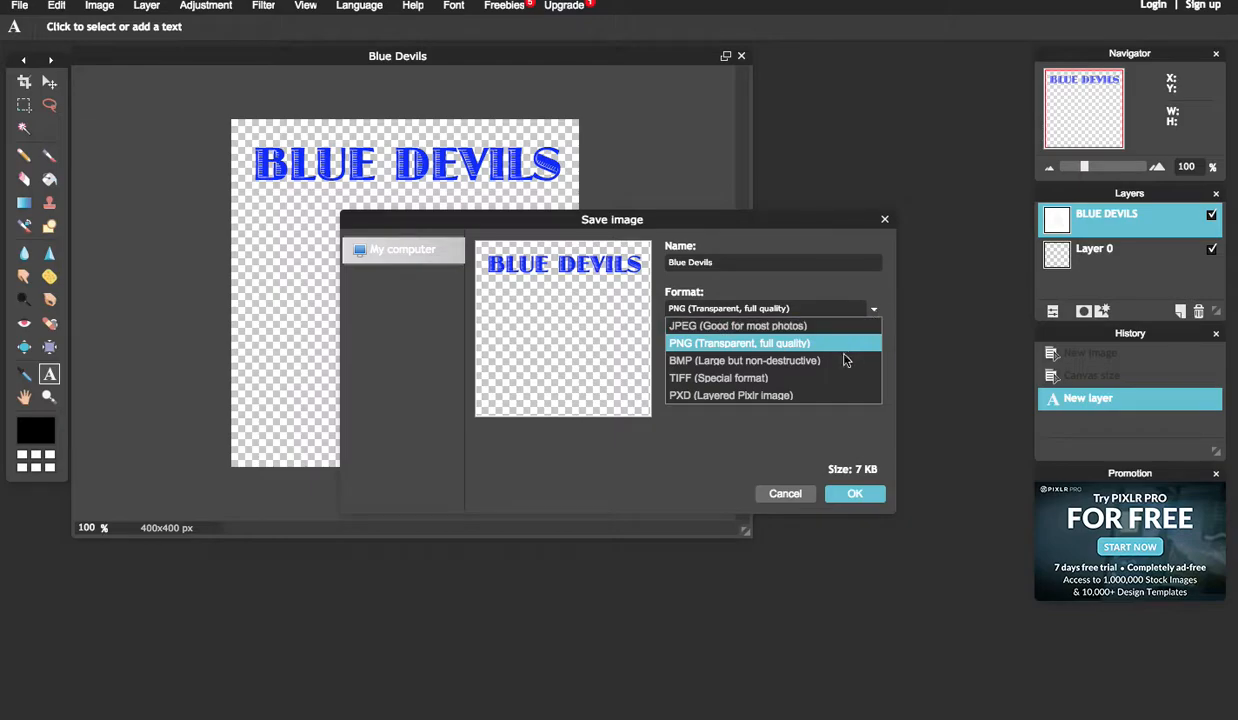
{"action": "left_click", "coordinate": [751, 396]}
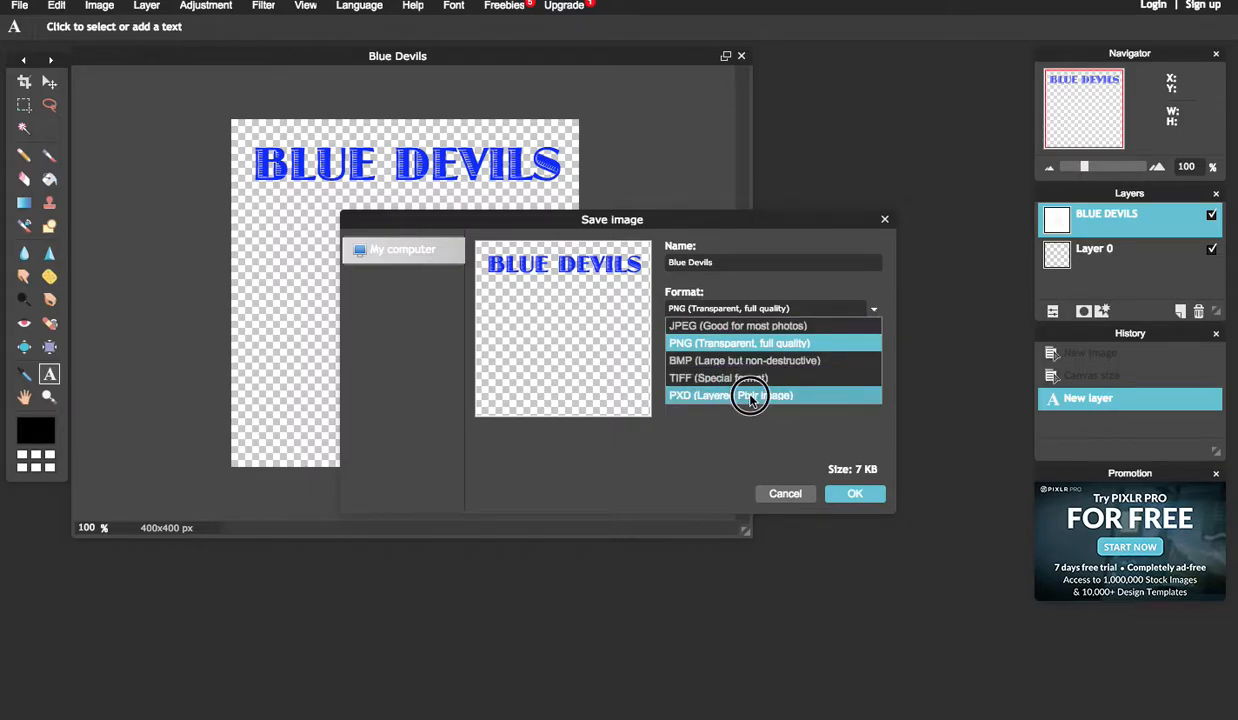
{"action": "left_click", "coordinate": [848, 494]}
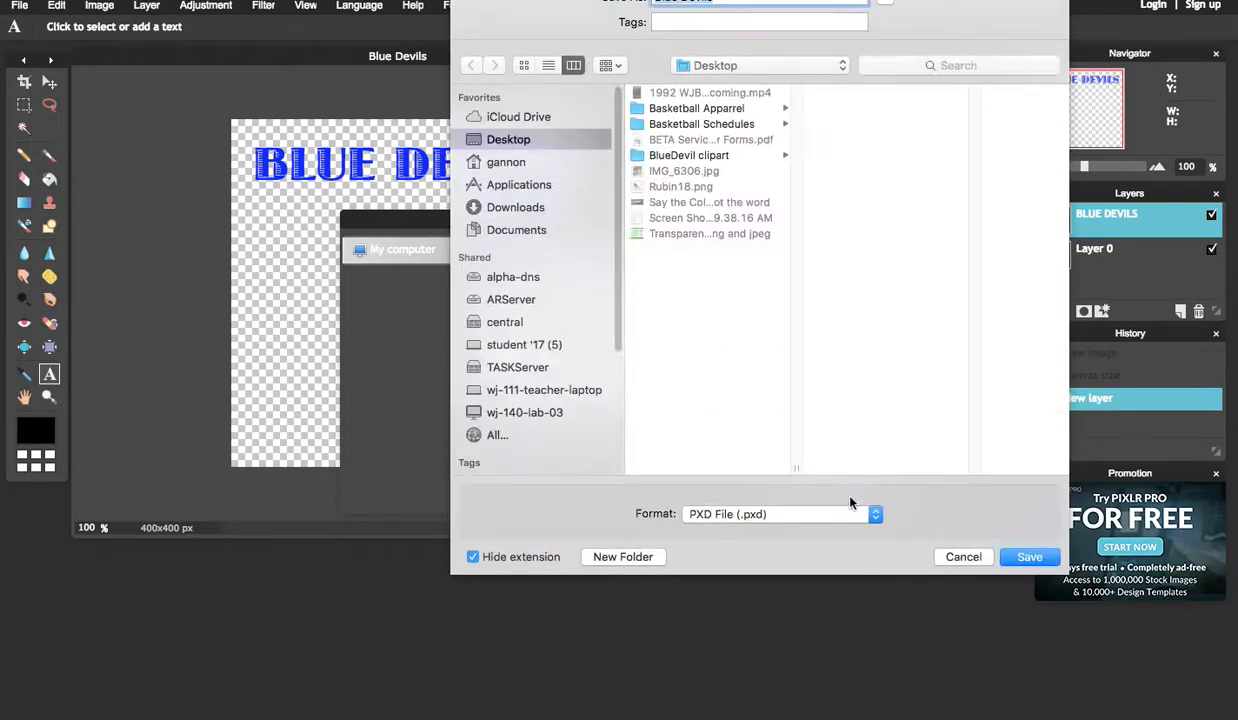